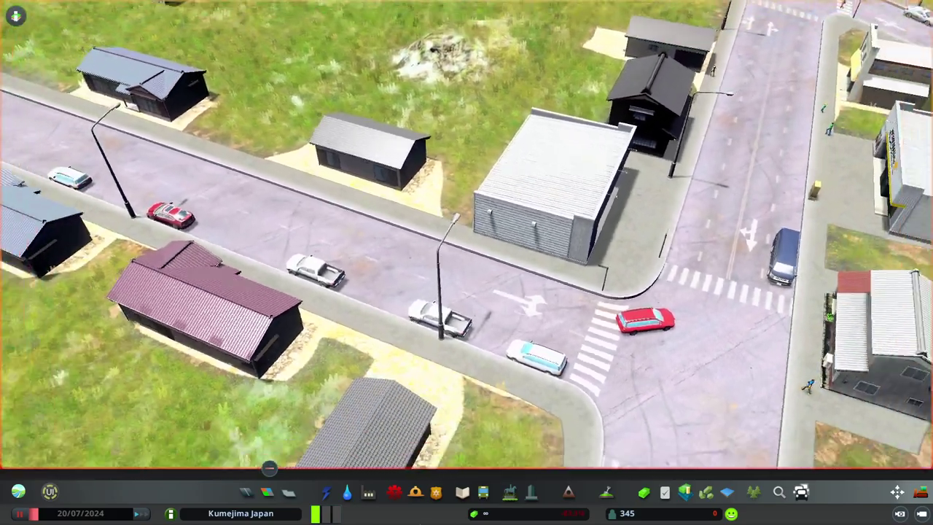
scroll(467, 235, "down", 2)
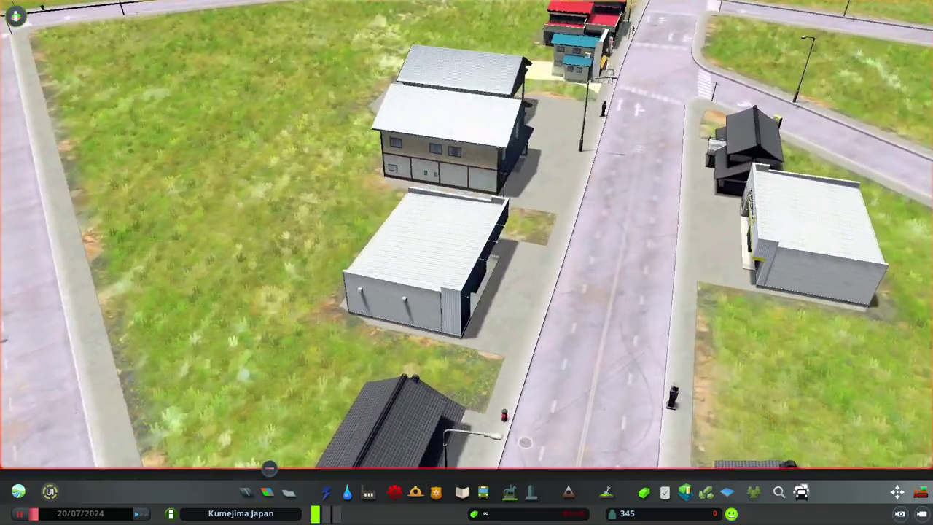
left_click_drag(570, 235, 750, 516)
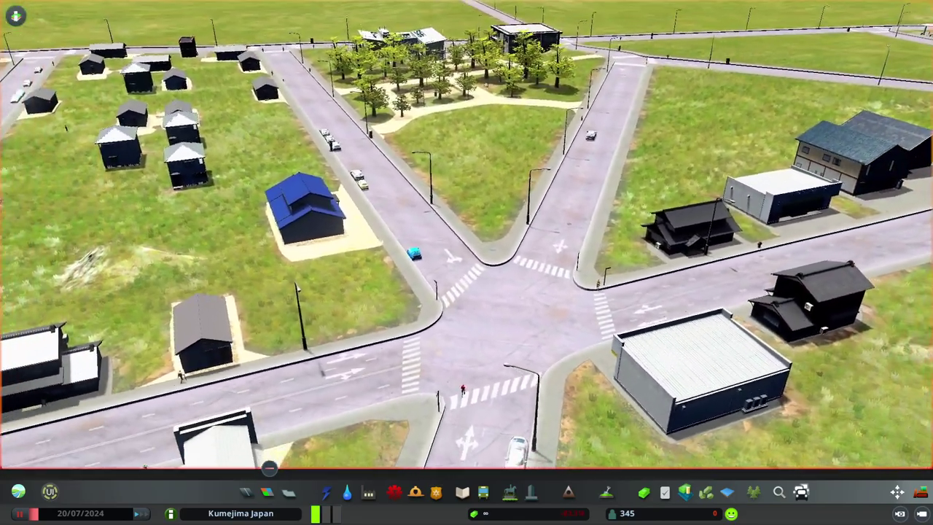
scroll(530, 428, "up", 3)
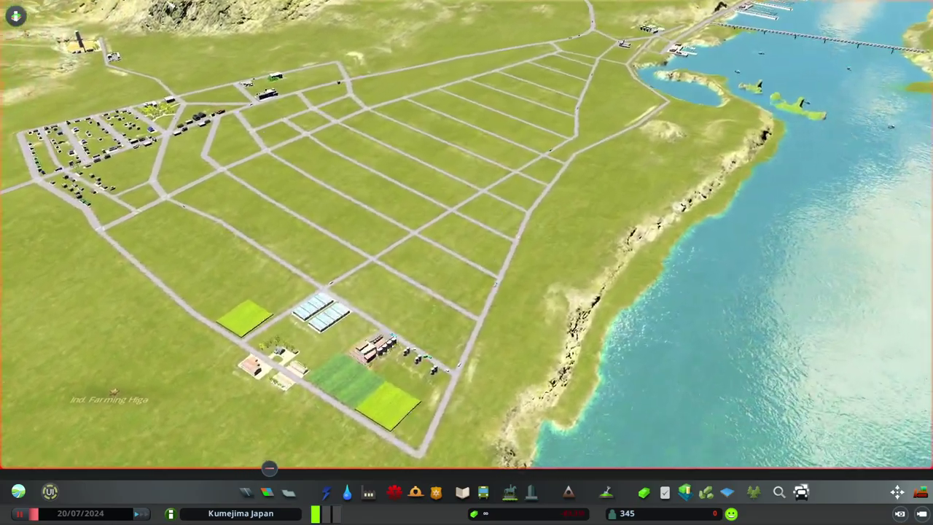
key("w")
key("a")
scroll(397, 51, "up", 3)
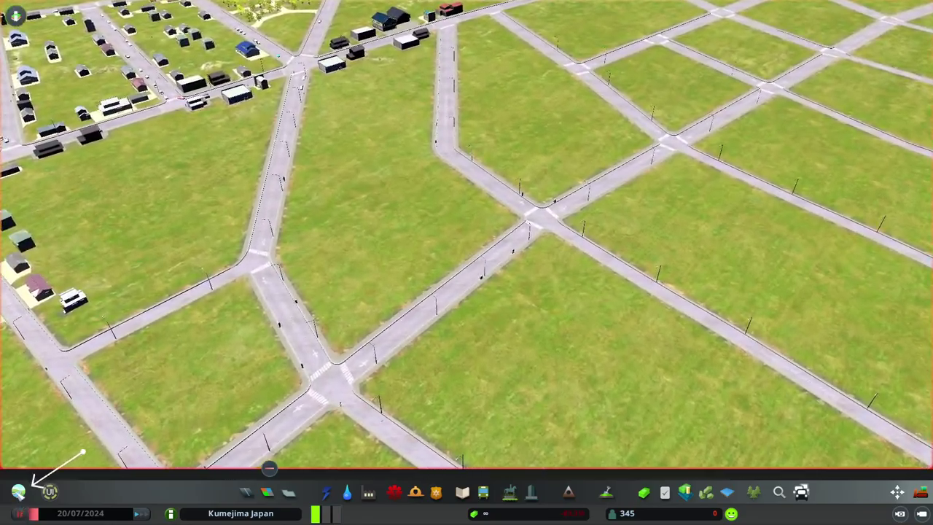
Open the theme mixer and bring up the list of available map themes
left_click(17, 492)
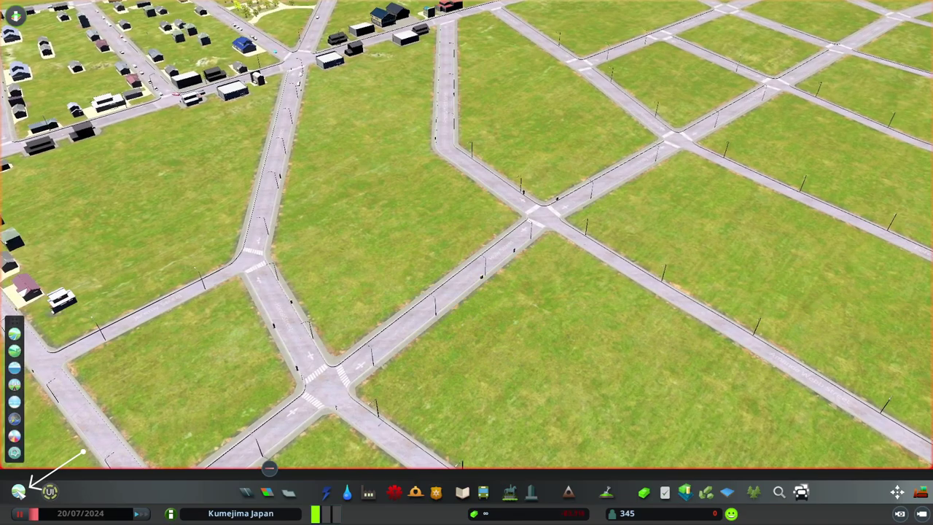
left_click(14, 334)
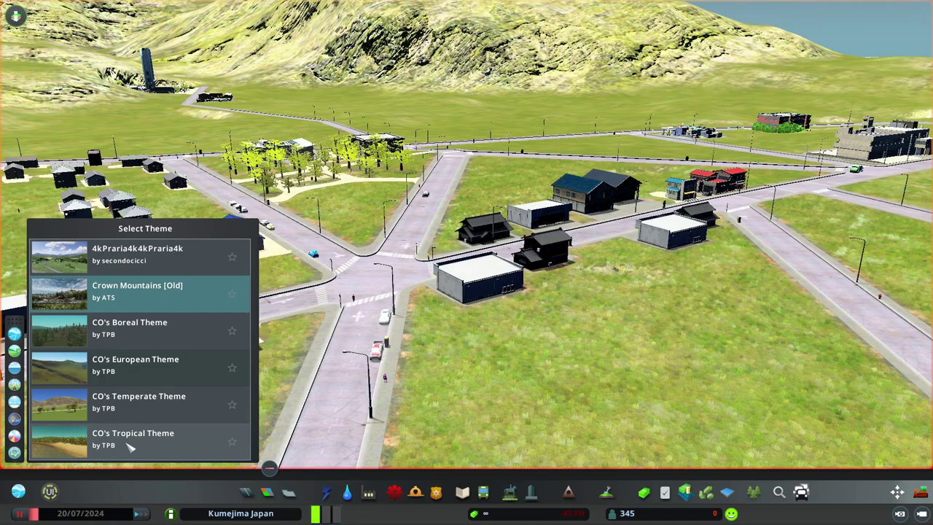
mouse_move(1, 425)
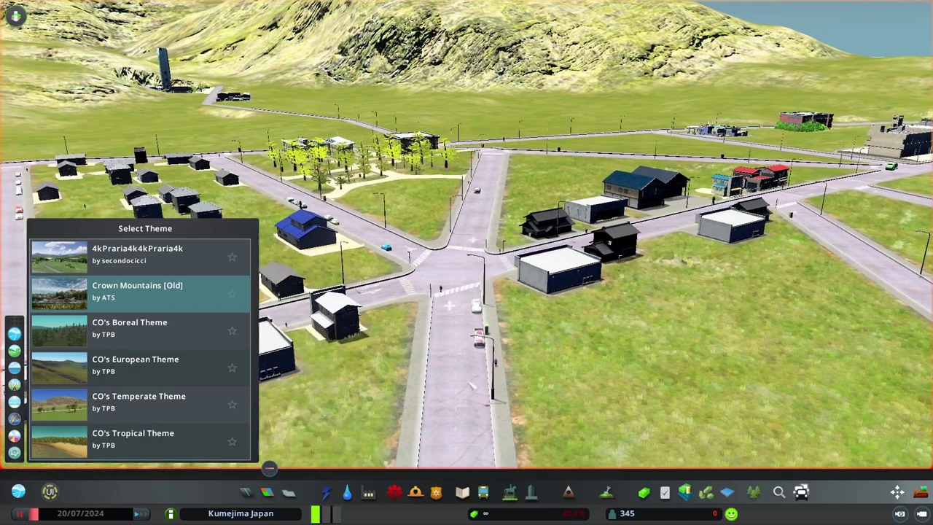
key("w")
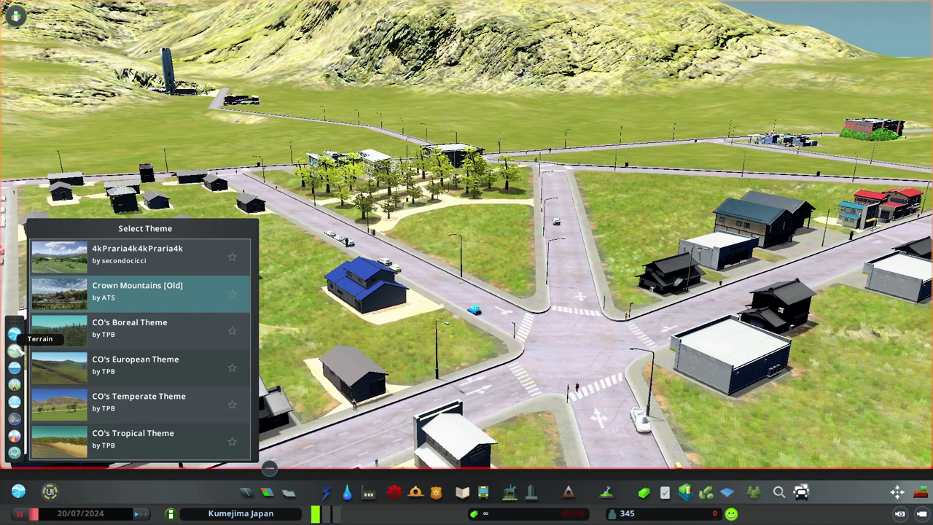
Open the theme's terrain settings and view the available cliff and grass textures without changing them
left_click(16, 352)
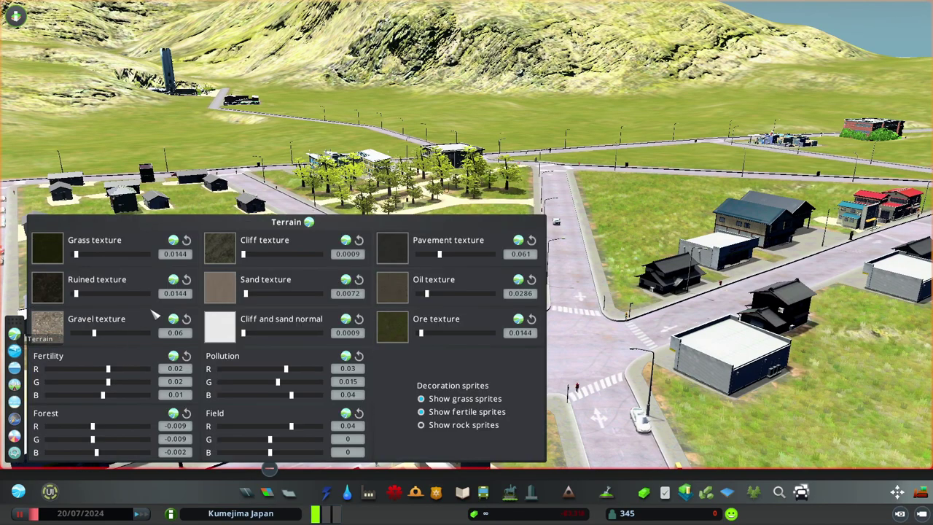
left_click(222, 248)
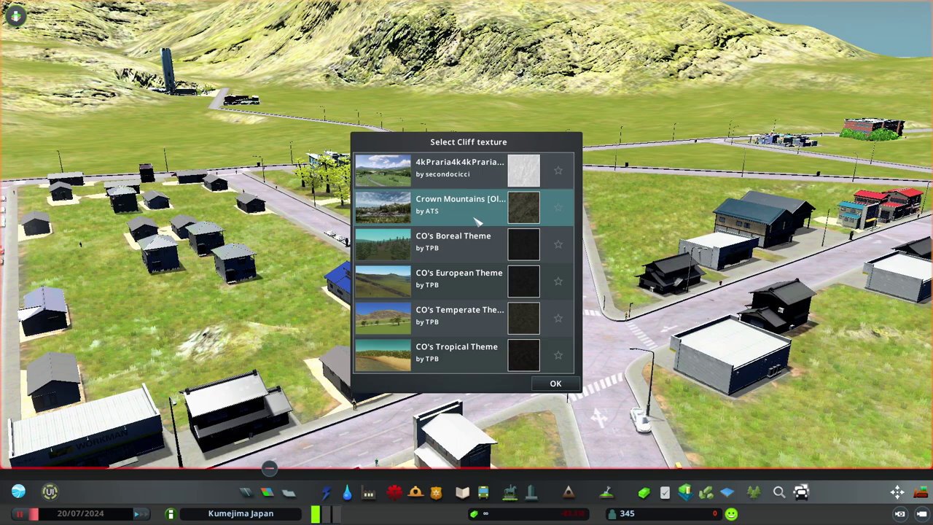
left_click(560, 385)
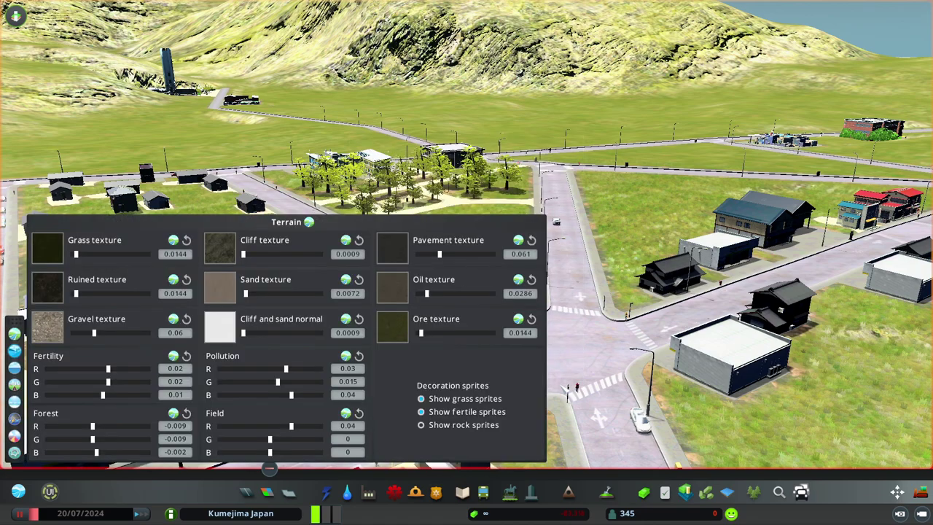
left_click(50, 248)
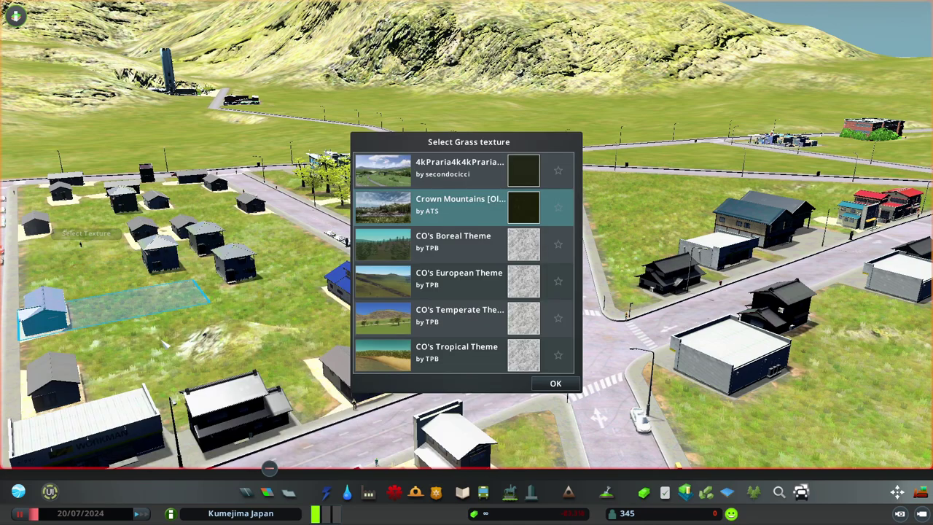
left_click(553, 384)
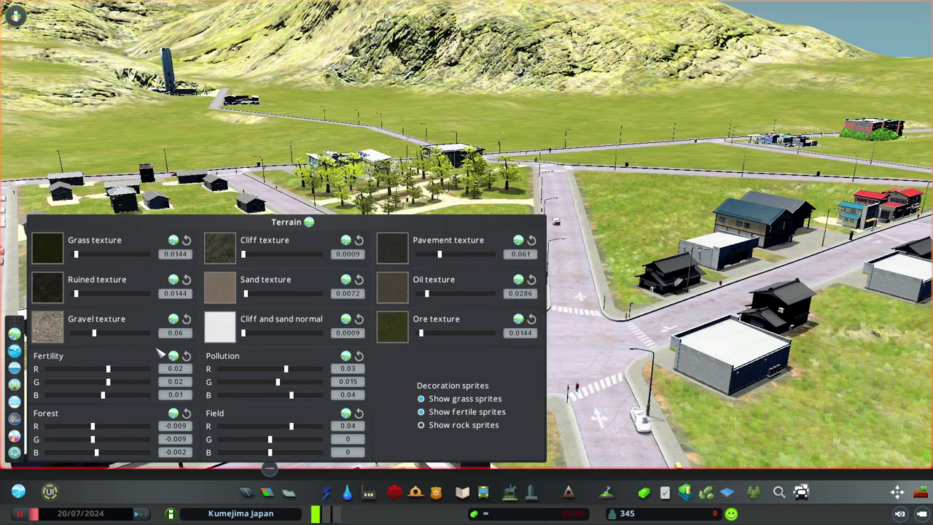
Turn off the decorative grass and fertile sprites in the terrain settings
left_click(423, 399)
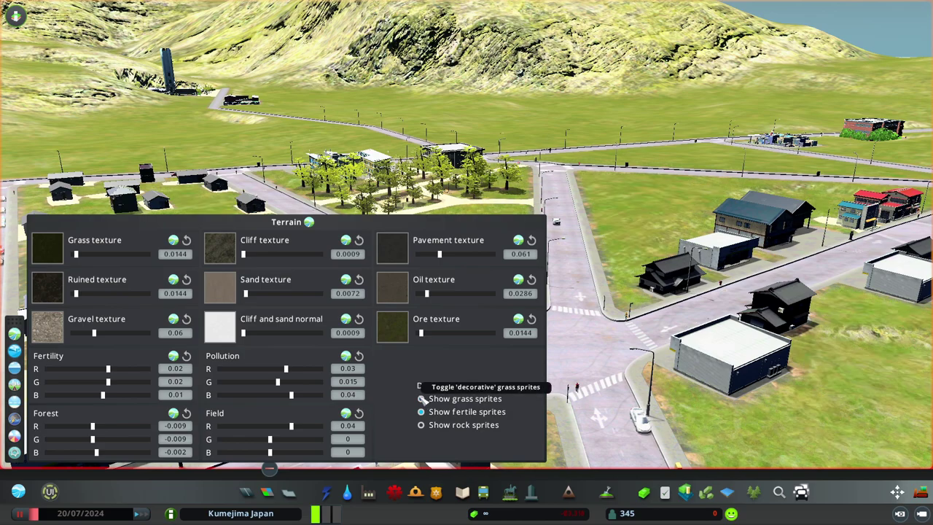
left_click(421, 412)
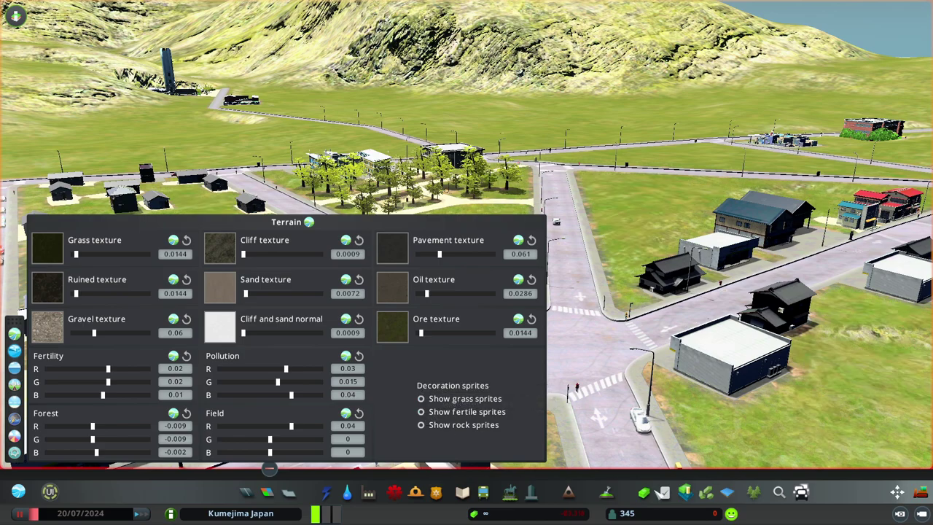
key("w")
key("d")
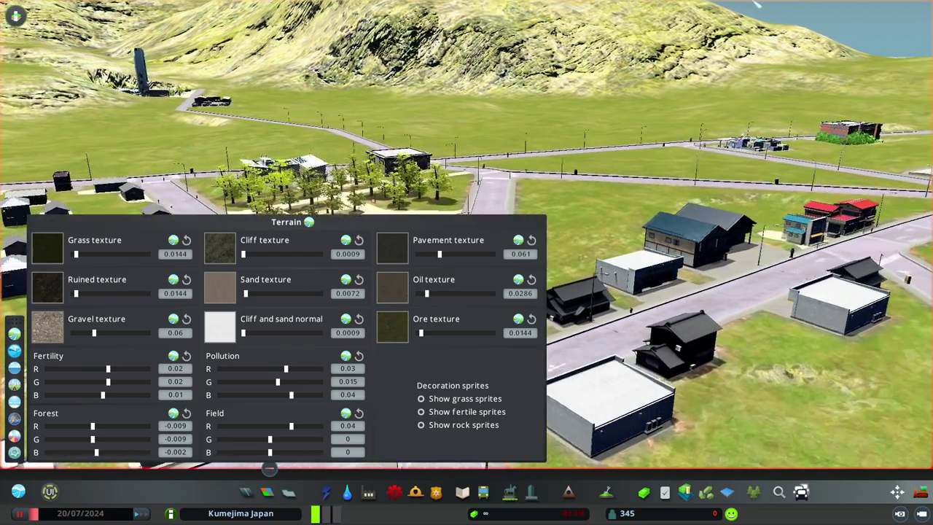
key("w")
key("d")
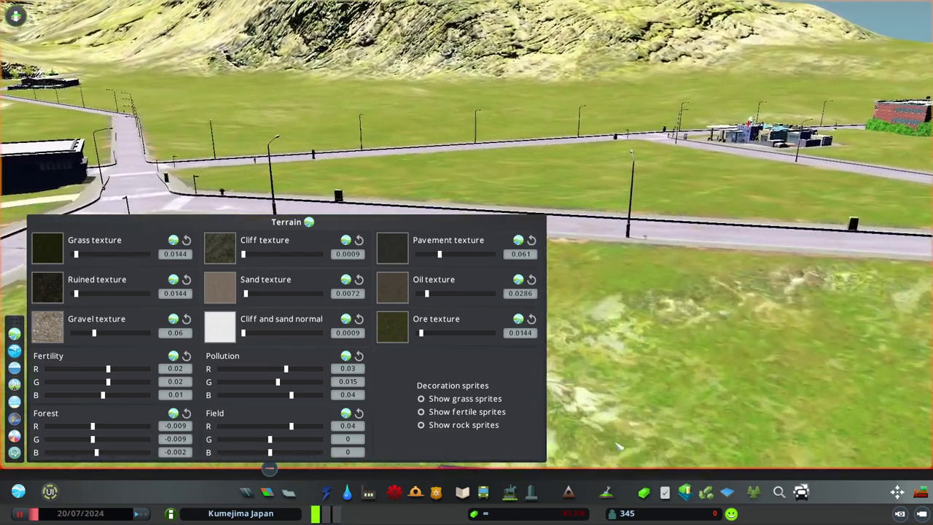
Turn on the decorative rock sprites, inspect them on the ground up close, and turn them off again
left_click(423, 425)
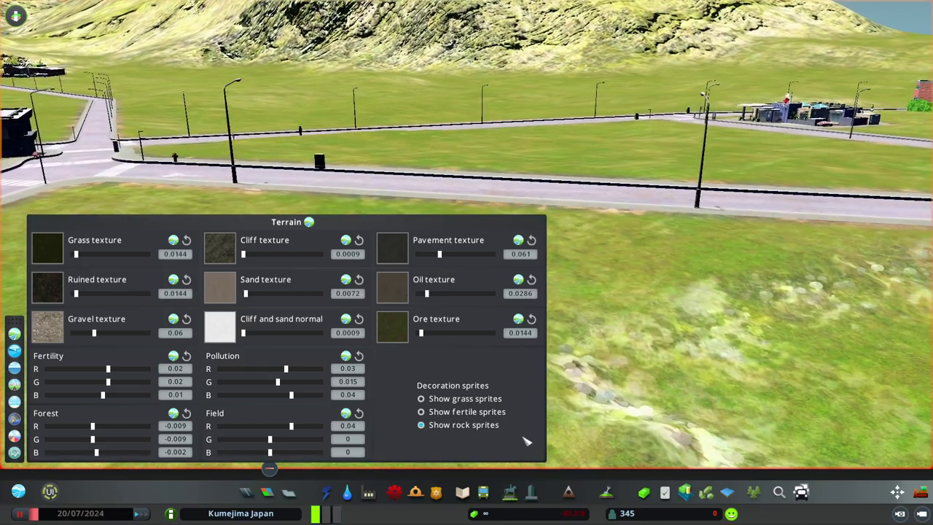
key("s")
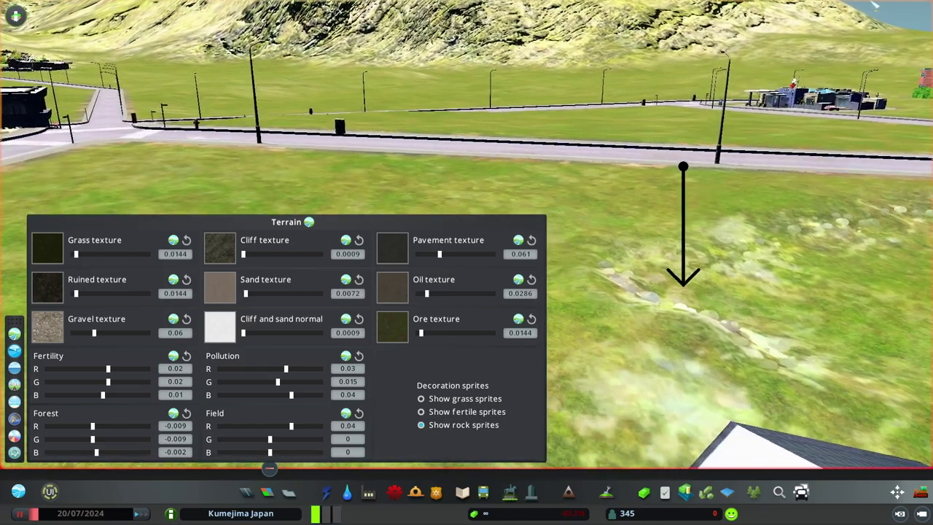
key("e")
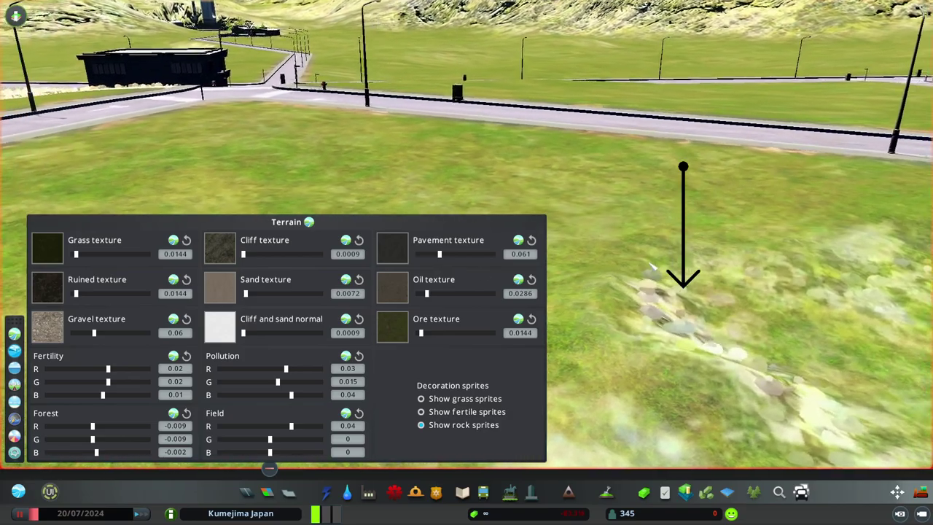
key("s")
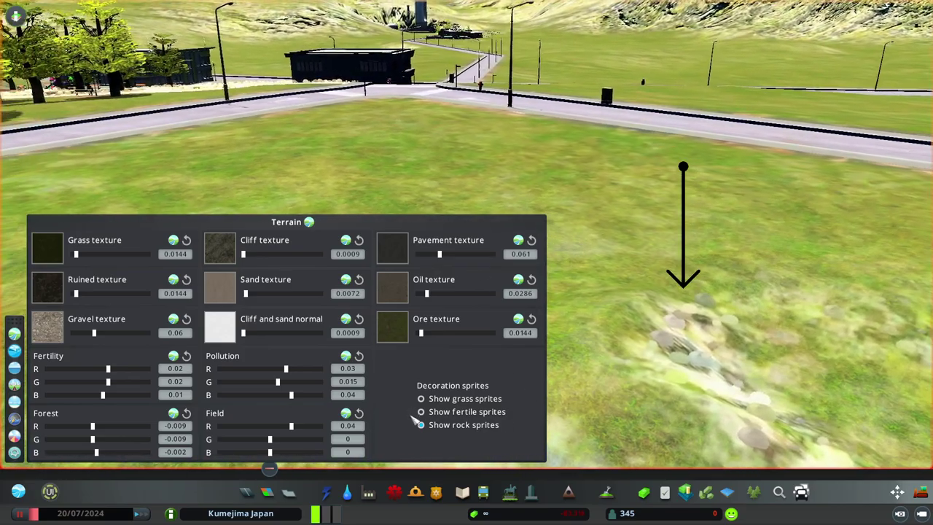
key("s")
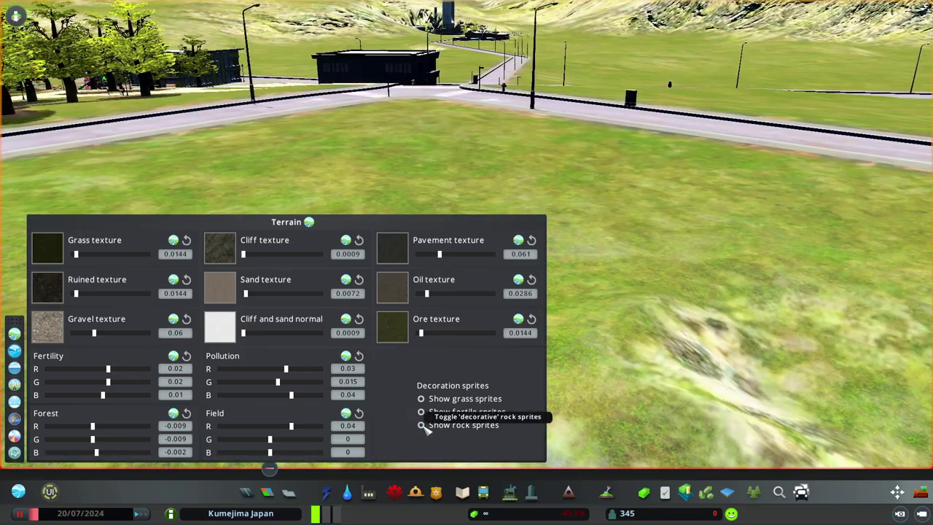
Preview the 4kPraria, Boreal, European, Temperate and Tropical grass textures on the terrain, and return to the Crown Mountains [Old] grass
key("a")
key("s")
key("a")
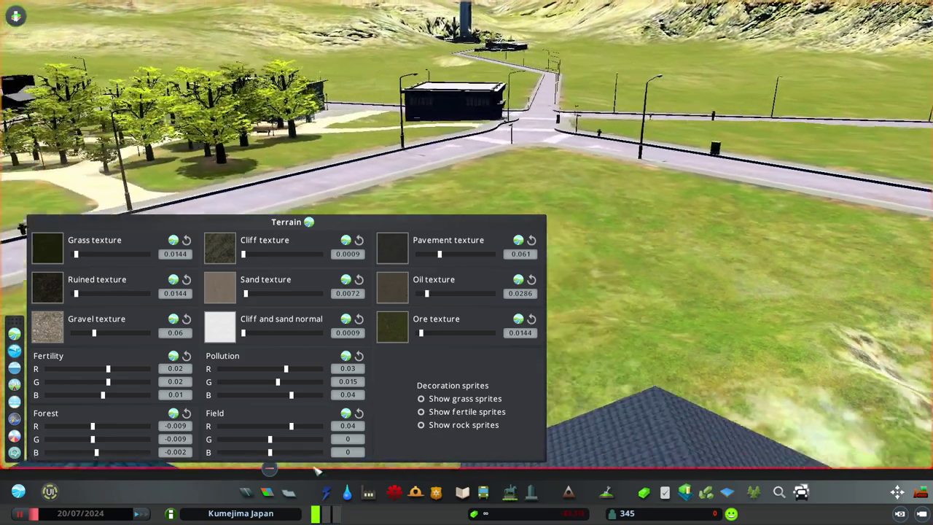
key("a")
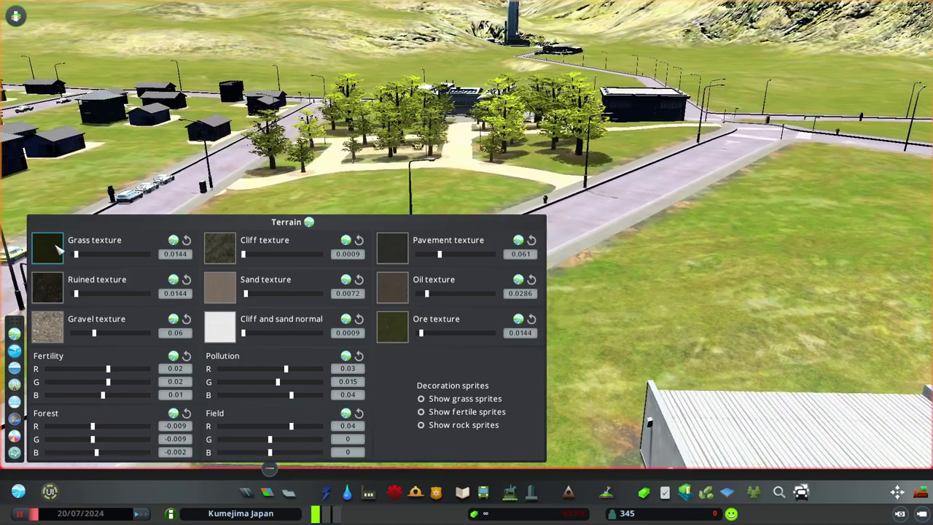
left_click(48, 248)
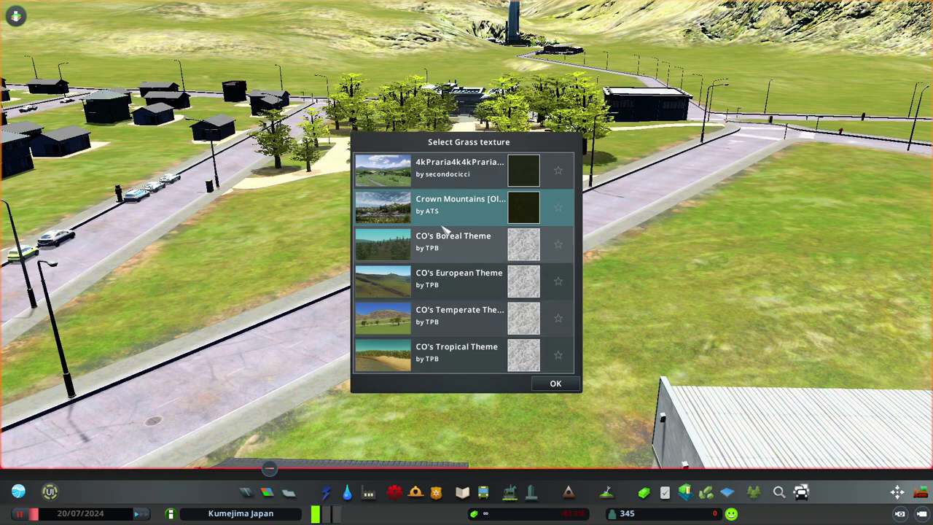
left_click(452, 175)
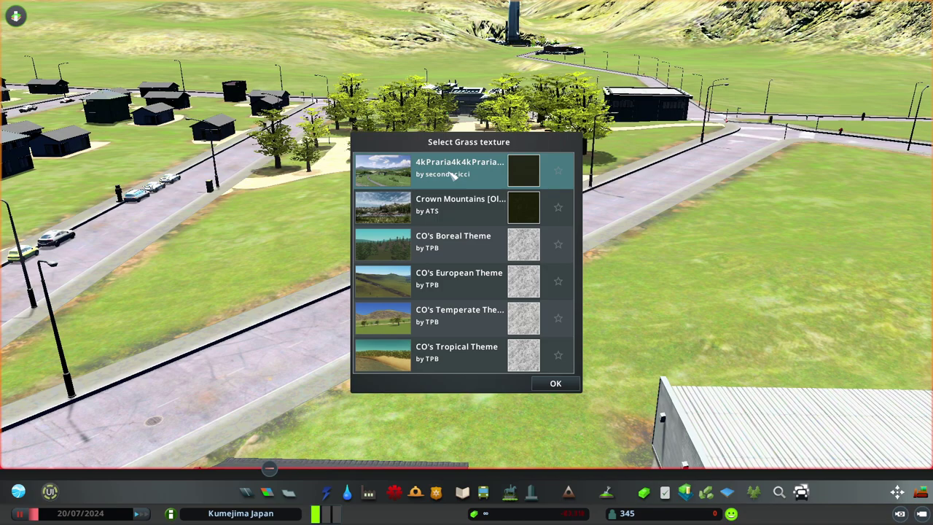
left_click(444, 247)
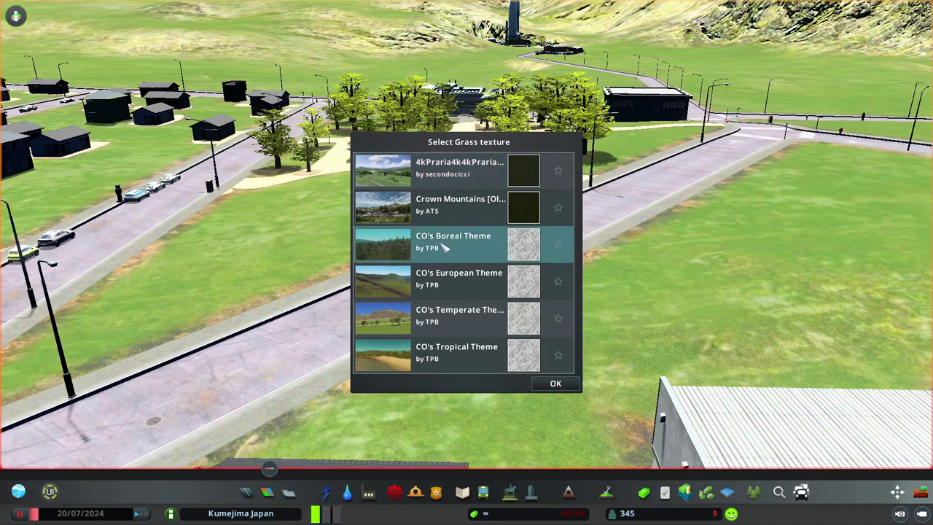
left_click(450, 289)
left_click(444, 335)
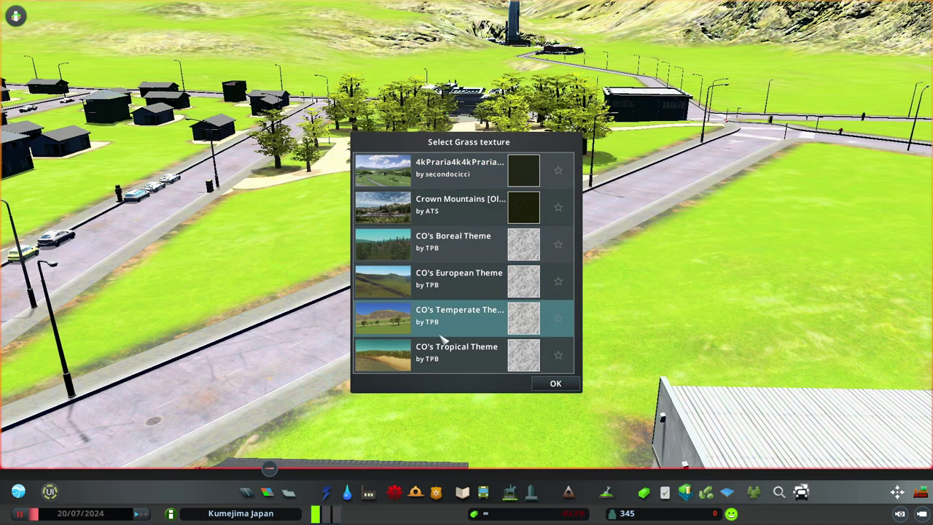
left_click(444, 359)
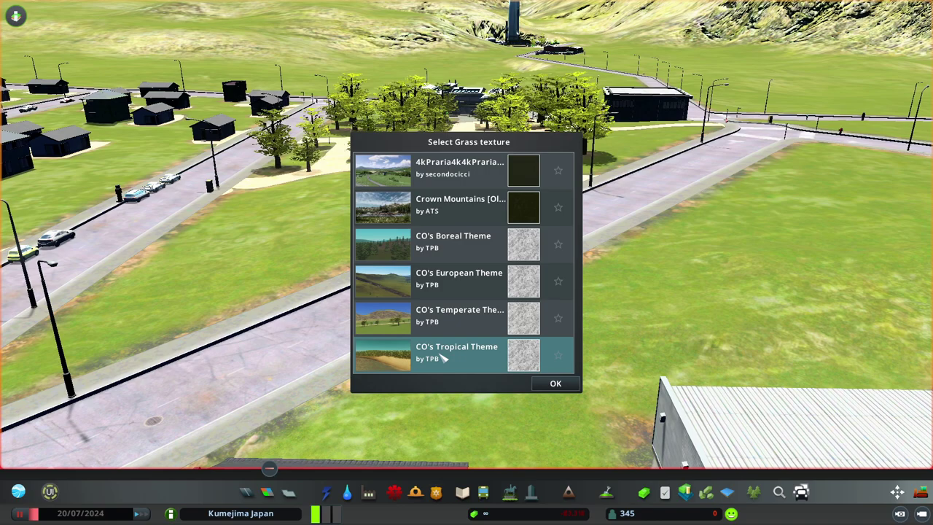
left_click(450, 210)
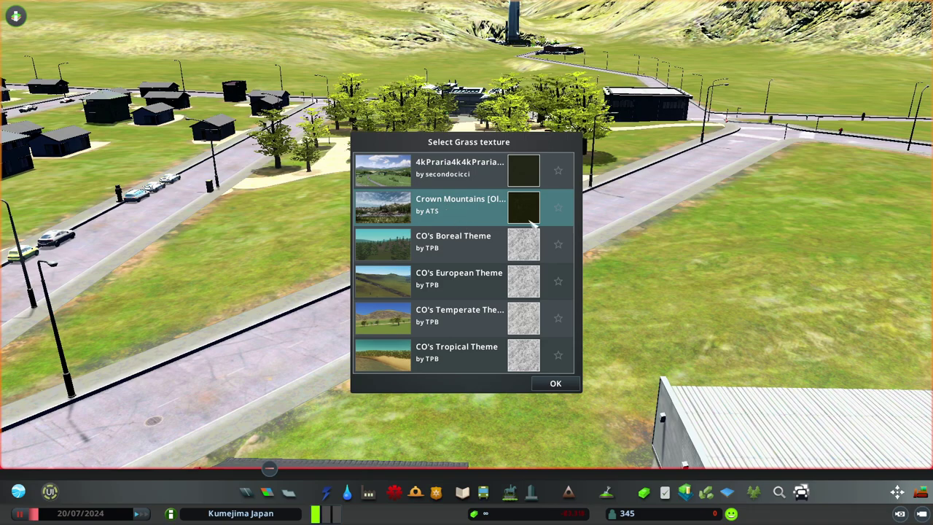
left_click(557, 384)
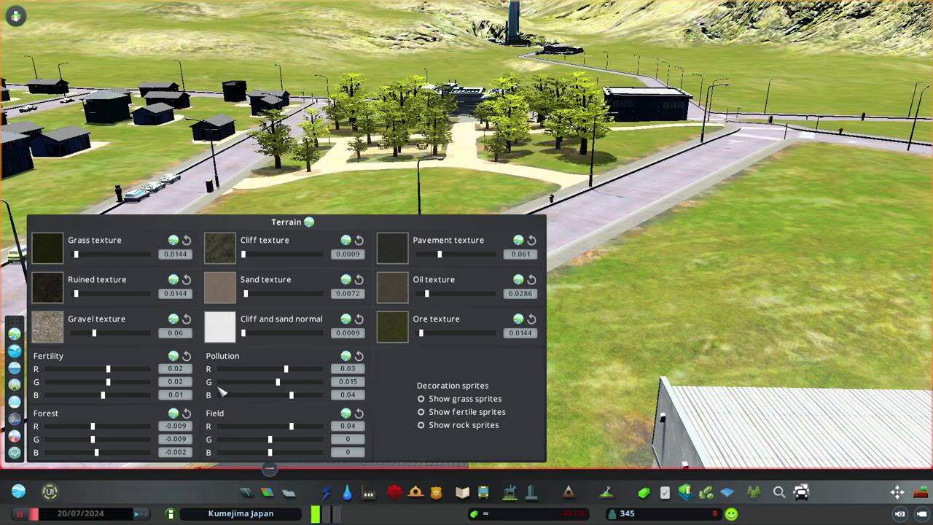
View the available gravel textures and examine the gravel around the houses and park paths
left_click(48, 327)
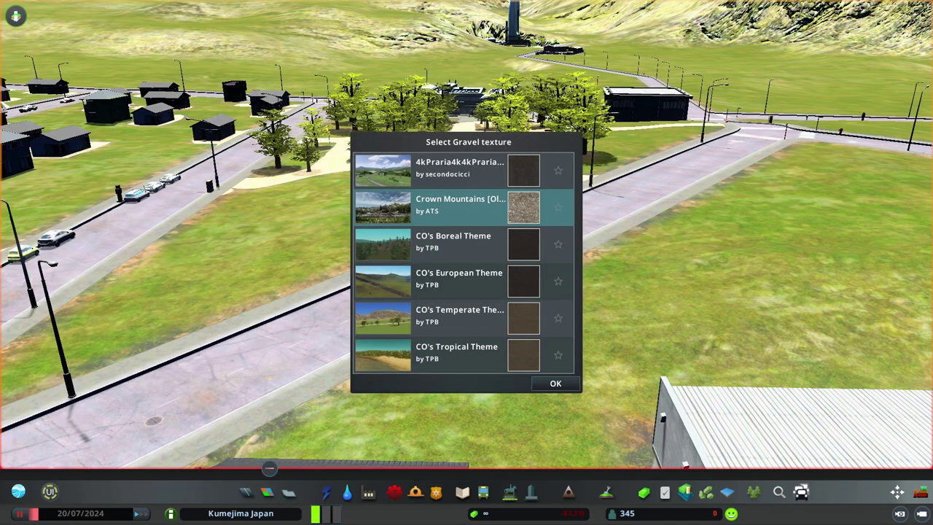
mouse_move(3, 102)
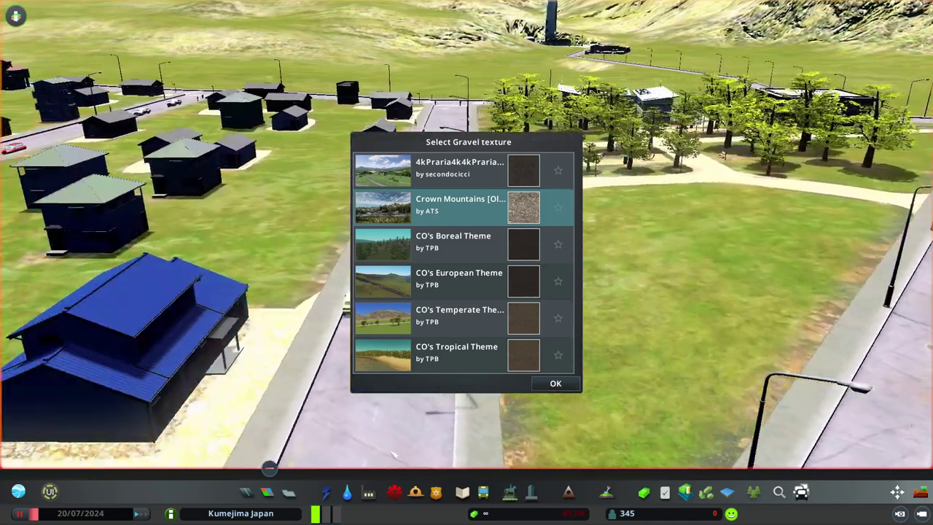
key("q")
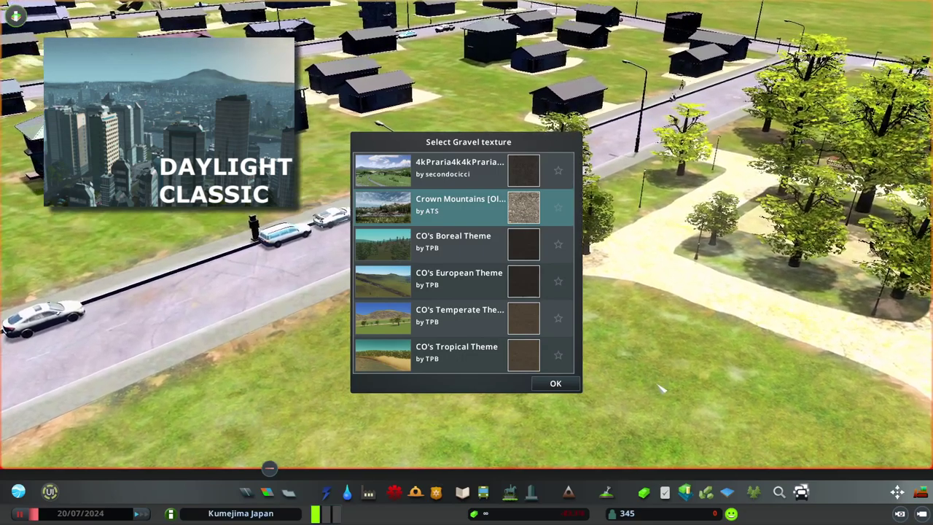
Turn on the classic sunlight intensity in the Daylight Classic mod options and return to the gravel texture selection
key("Escape")
left_click(480, 277)
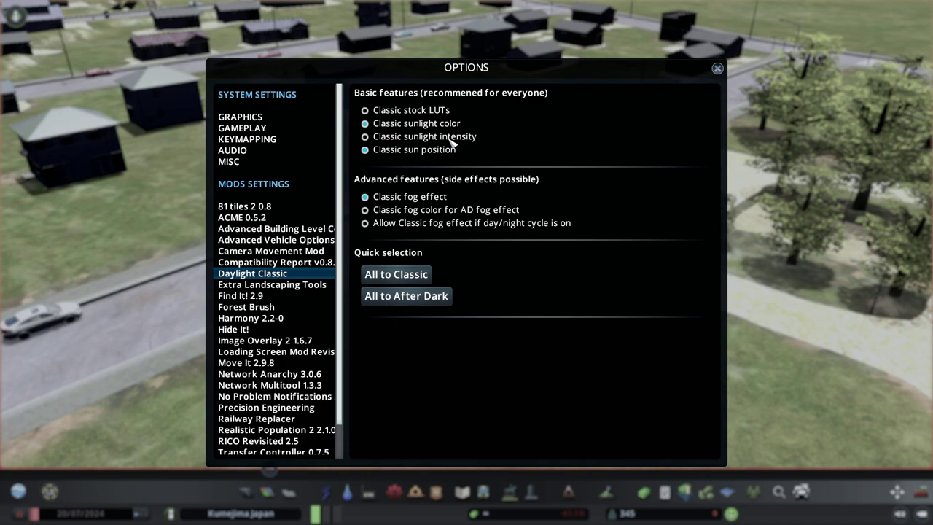
left_click(366, 137)
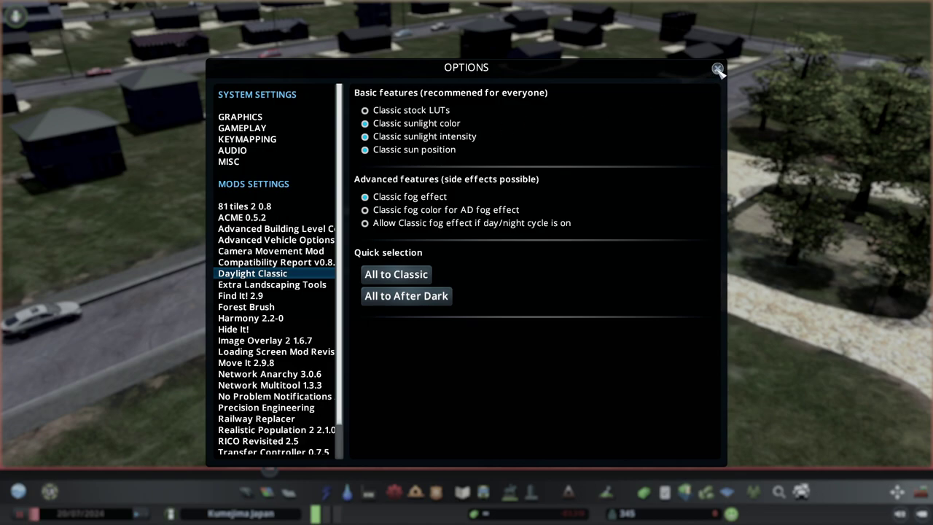
left_click(718, 69)
Preview the 4kPraria, Boreal, European, Temperate and Tropical gravel textures on the park paths, and apply the 4kPraria gravel
scroll(732, 426, "up", 3)
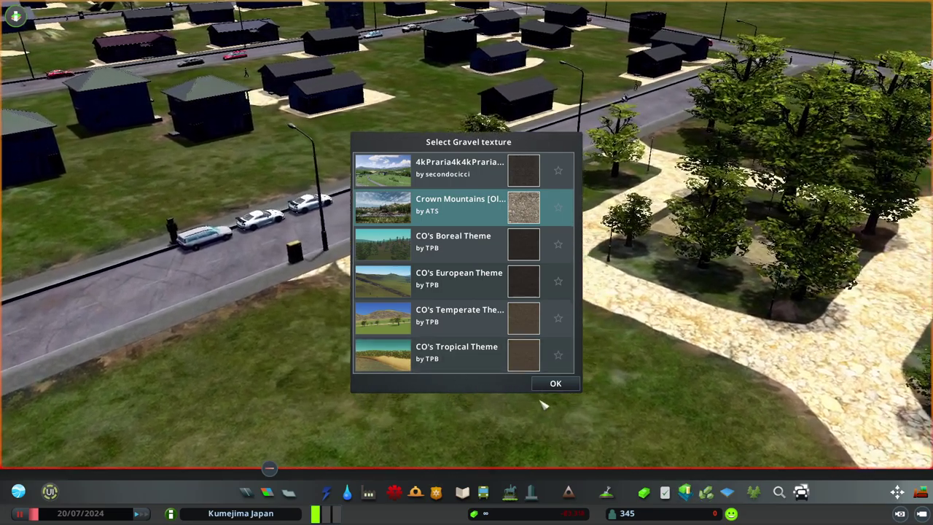
left_click(533, 175)
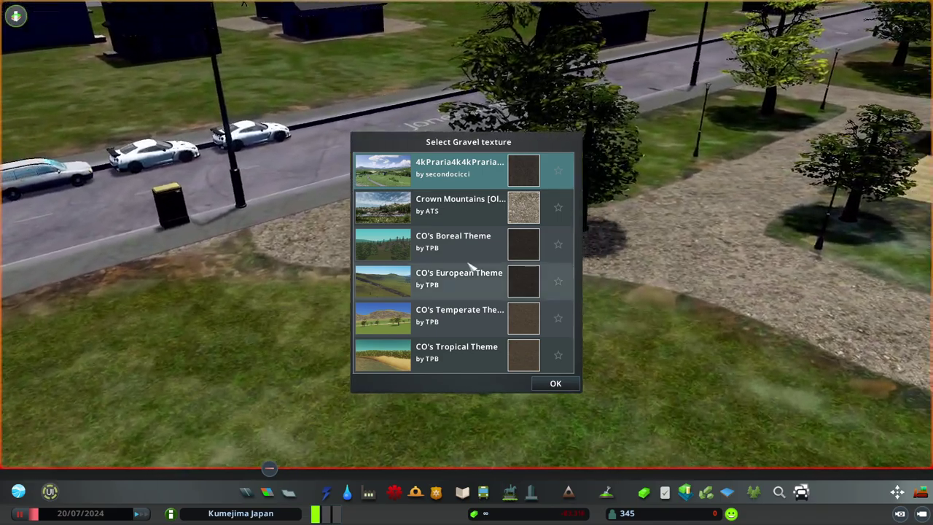
left_click(522, 248)
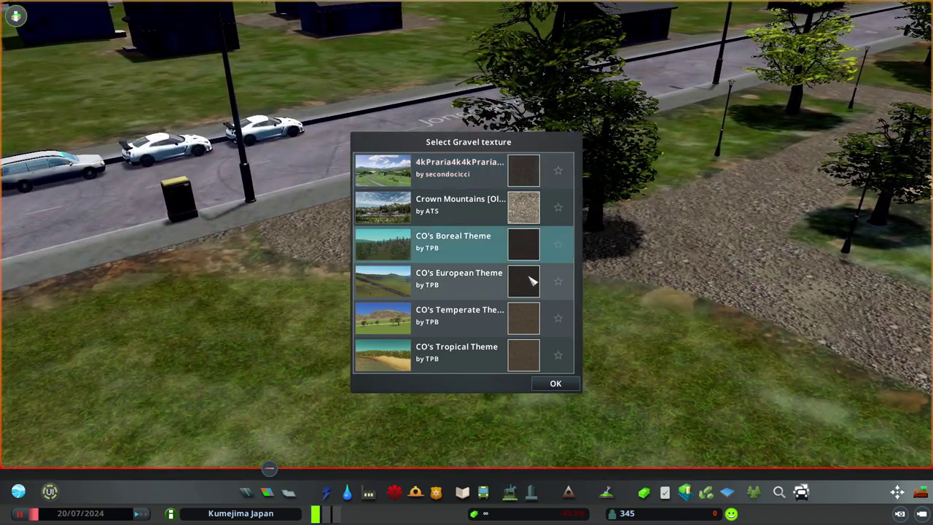
left_click(532, 288)
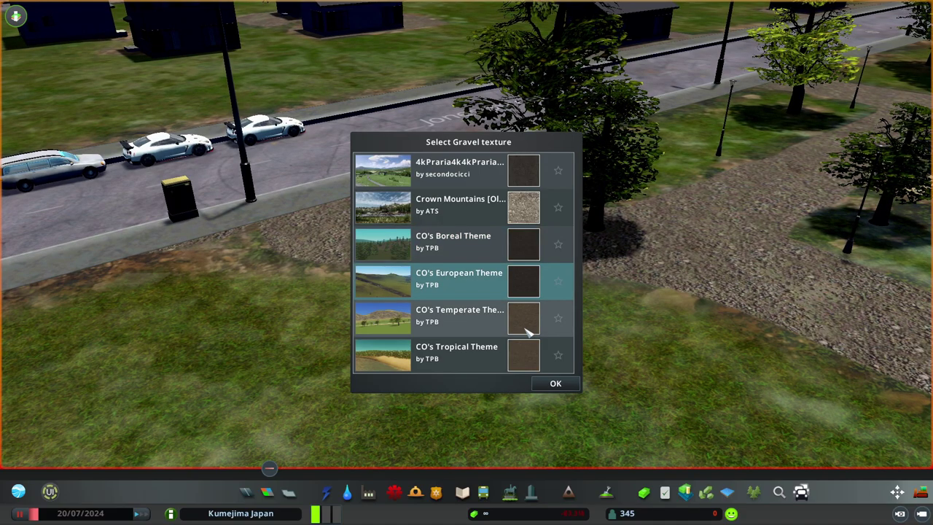
left_click(531, 325)
left_click(530, 357)
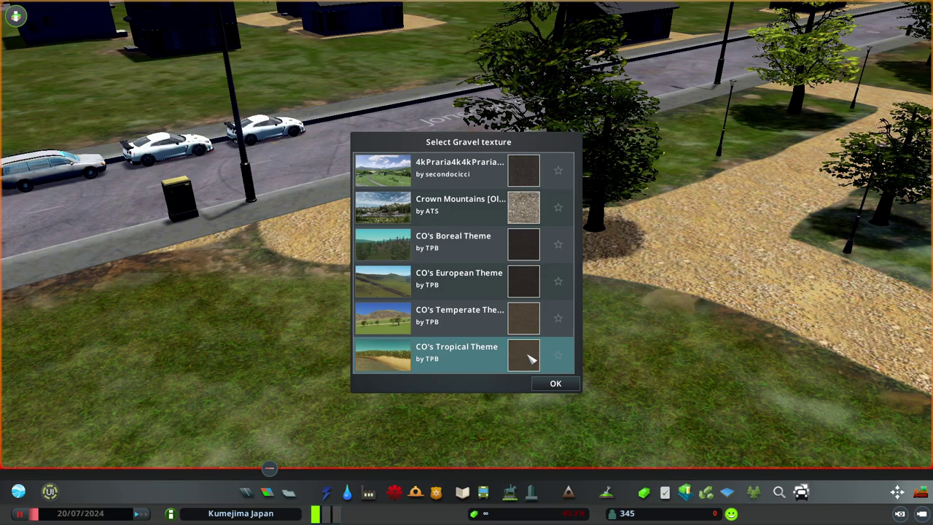
left_click(531, 172)
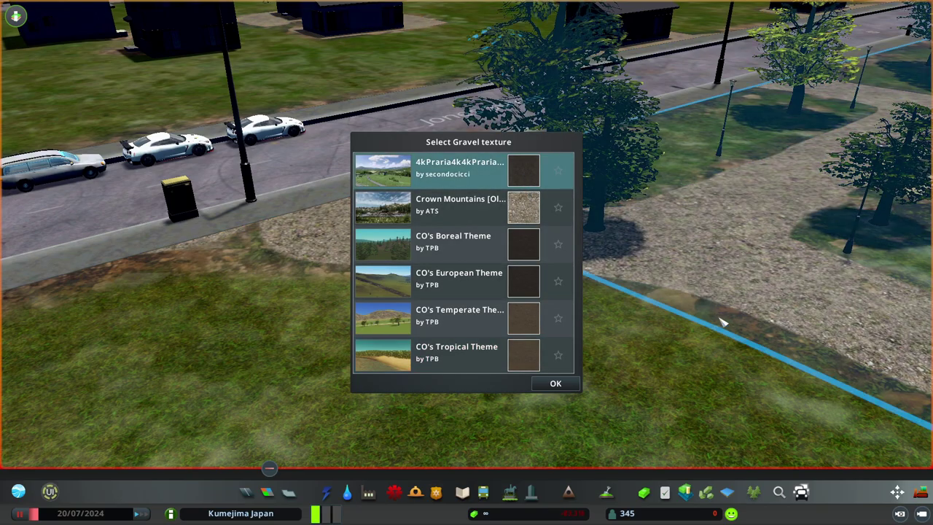
scroll(659, 396, "down", 3)
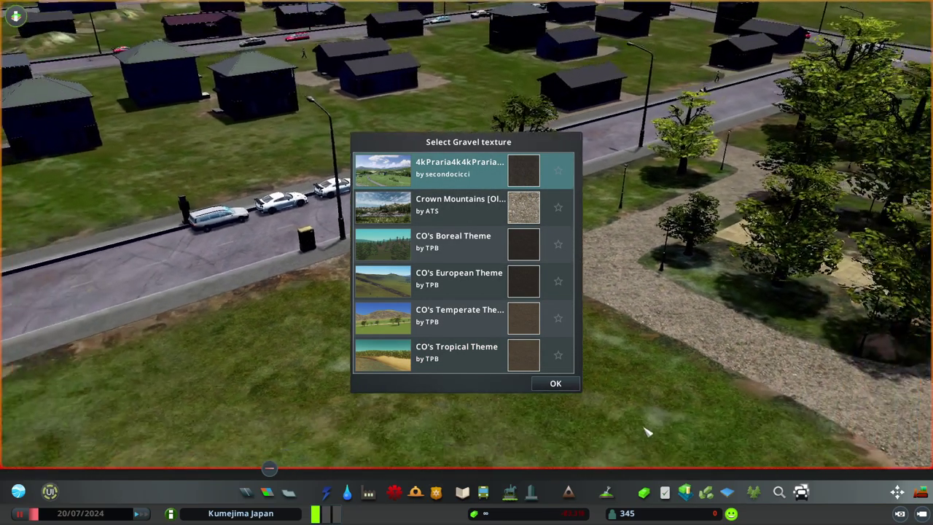
scroll(647, 432, "down", 2)
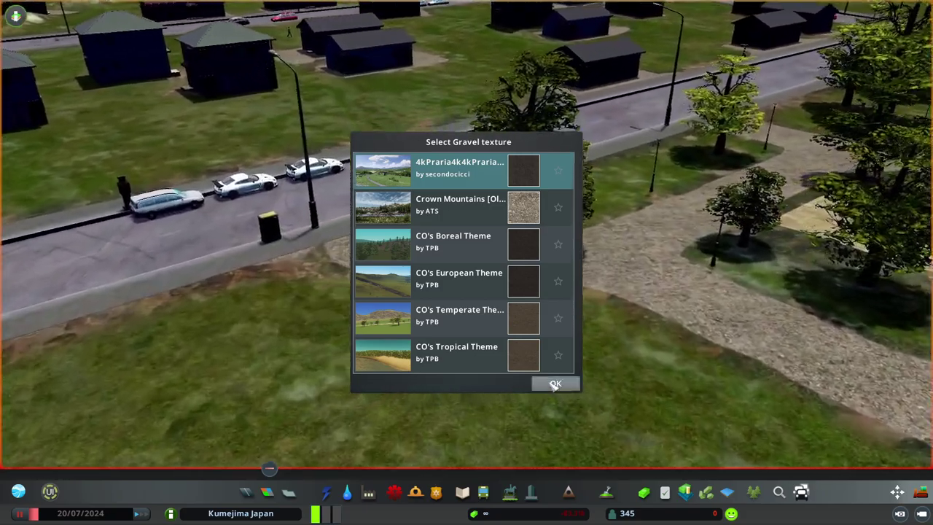
left_click(554, 383)
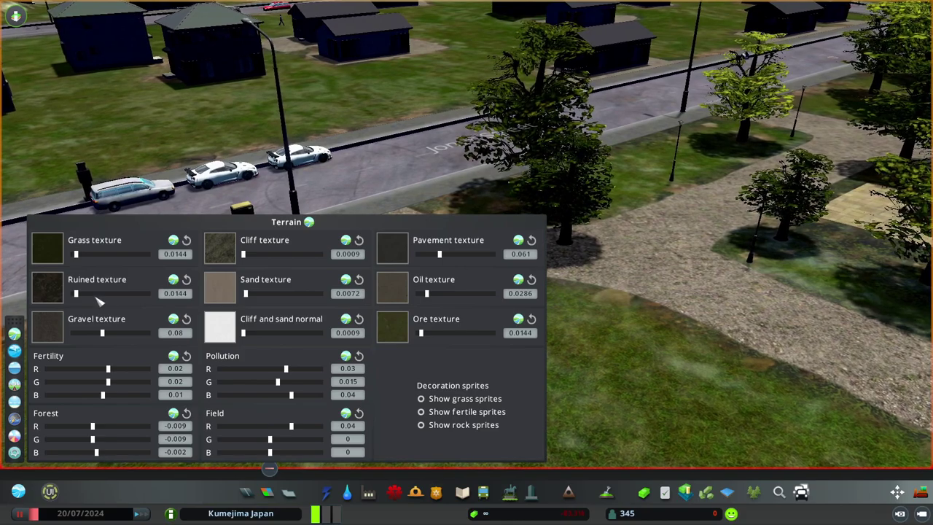
Try a gravel texture tiling of 0.0122 and reset the tiling to its default
left_click(104, 334)
left_click_drag(103, 333, 79, 343)
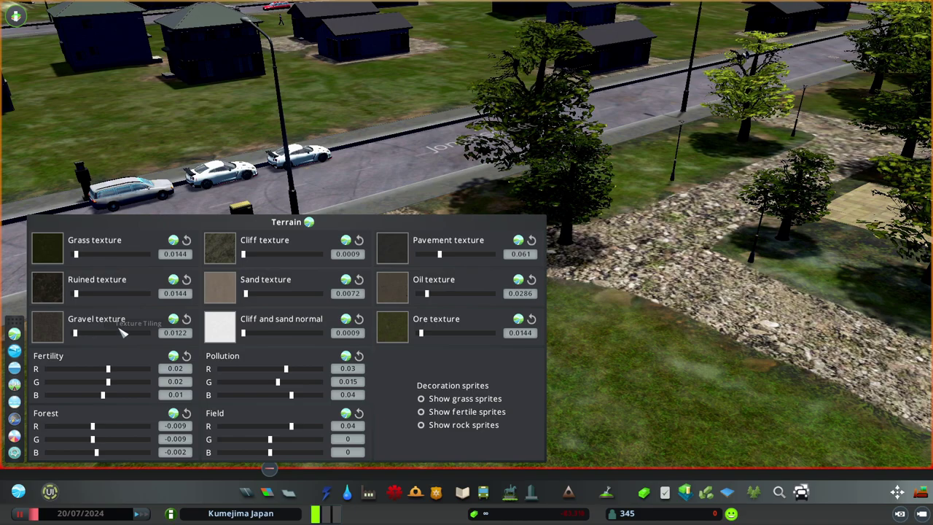
left_click(187, 318)
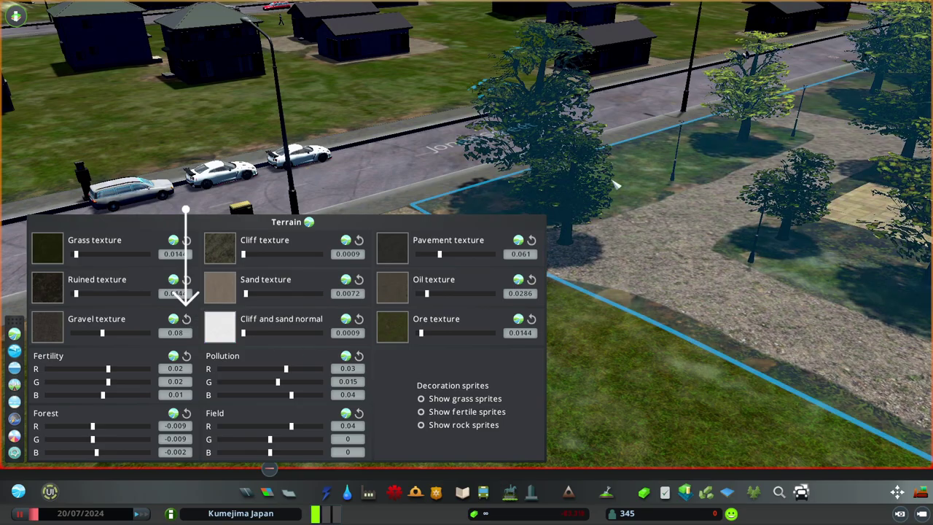
Examine the gravel on the park paths and around the neighbouring houses from farther away
key("a")
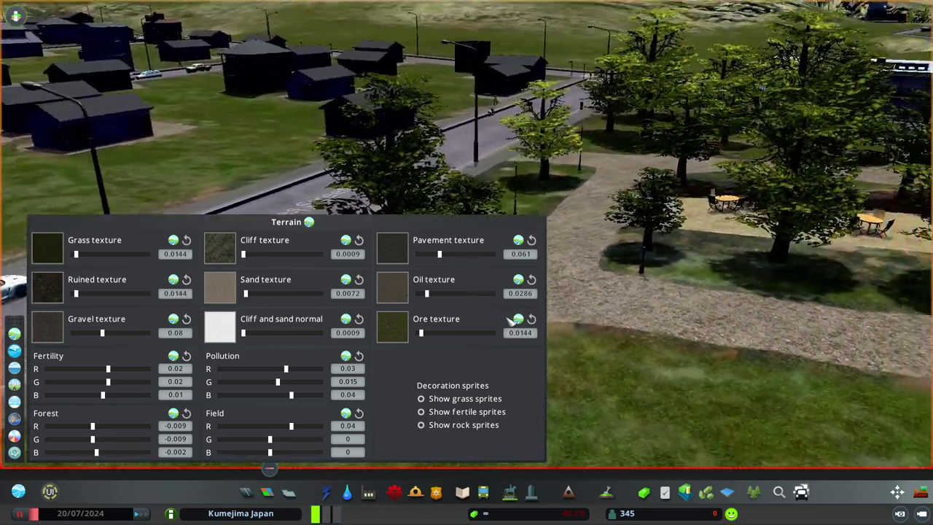
left_click_drag(508, 316, 741, 293)
scroll(740, 293, "down", 3)
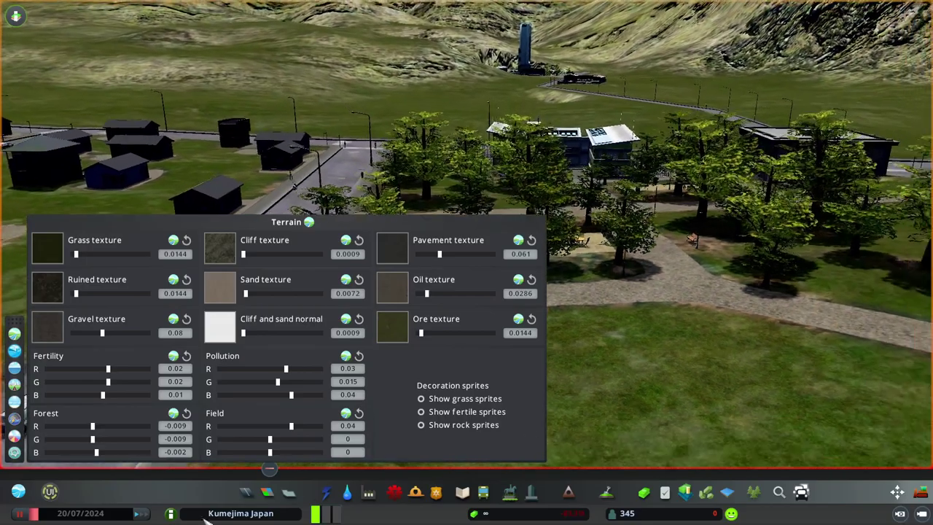
key("a")
scroll(685, 248, "up", 2)
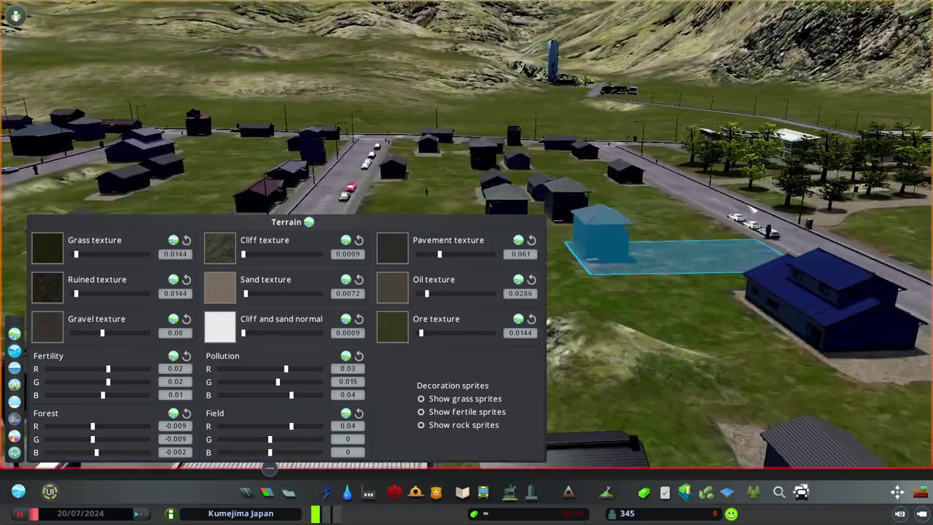